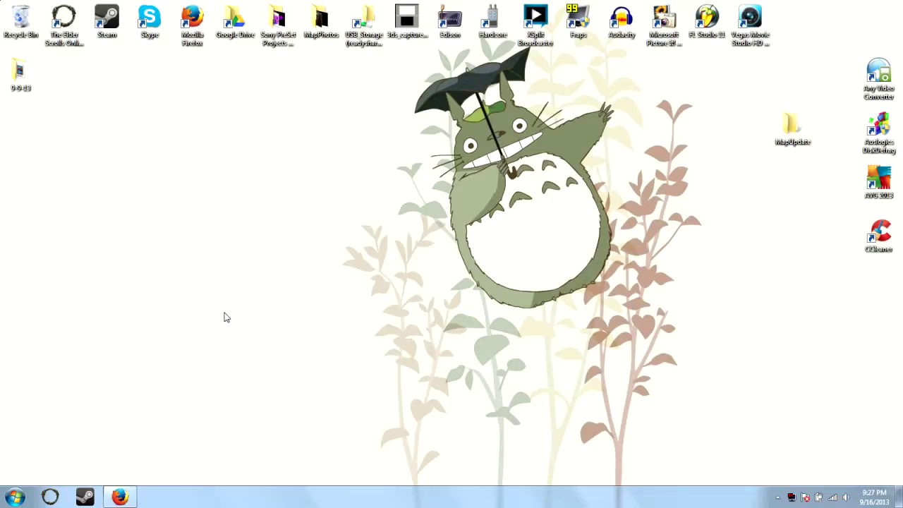
# - Open the gmodupload folder on the ACER (C:) drive through Computer
pyautogui.click(8, 499)
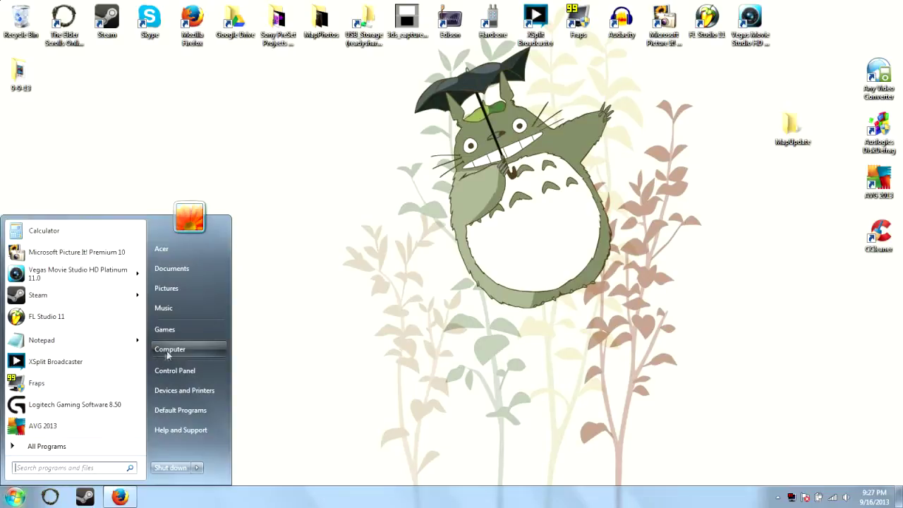
pyautogui.click(173, 350)
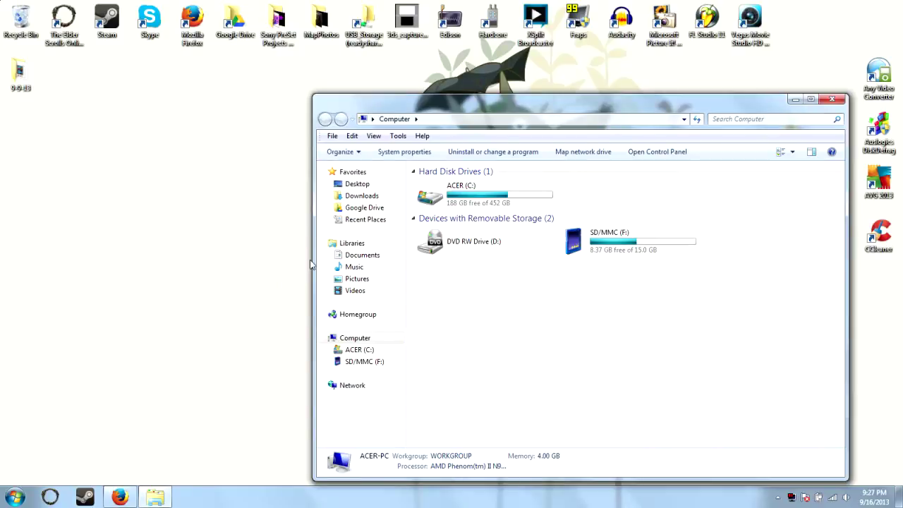
pyautogui.doubleClick(437, 199)
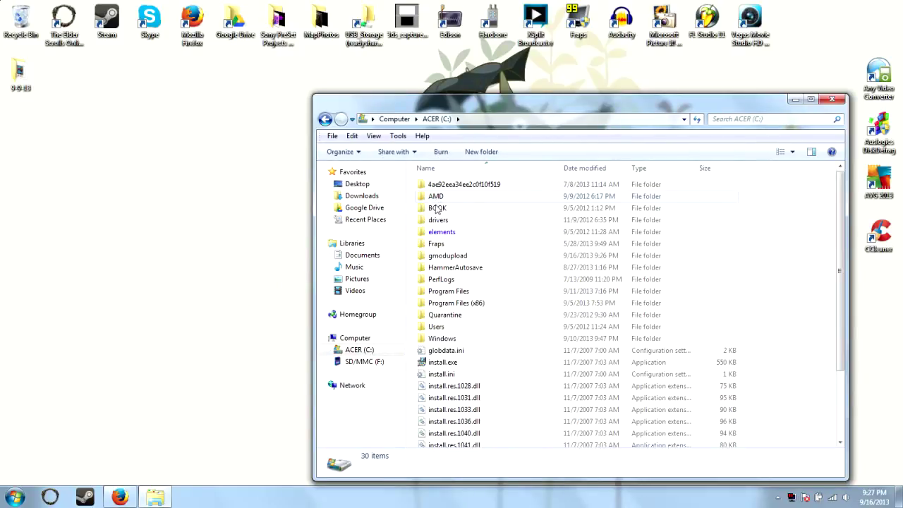
pyautogui.click(470, 261)
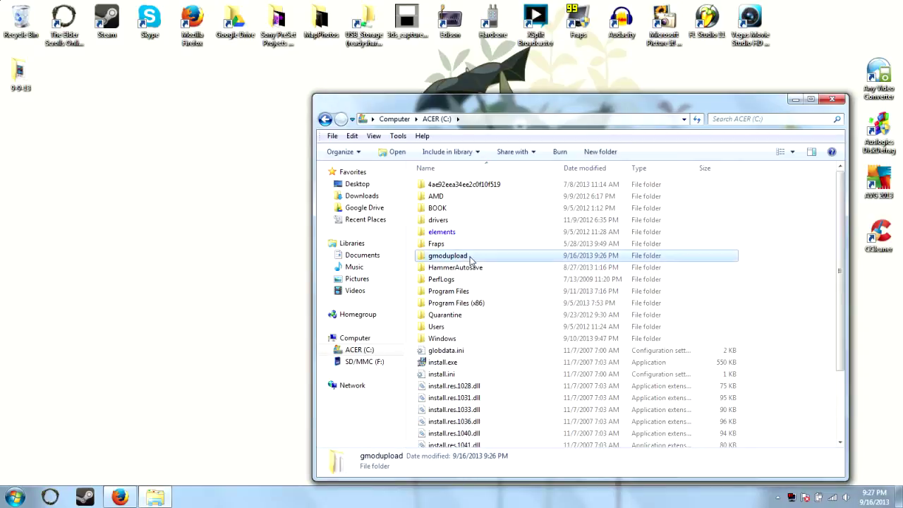
pyautogui.doubleClick(468, 262)
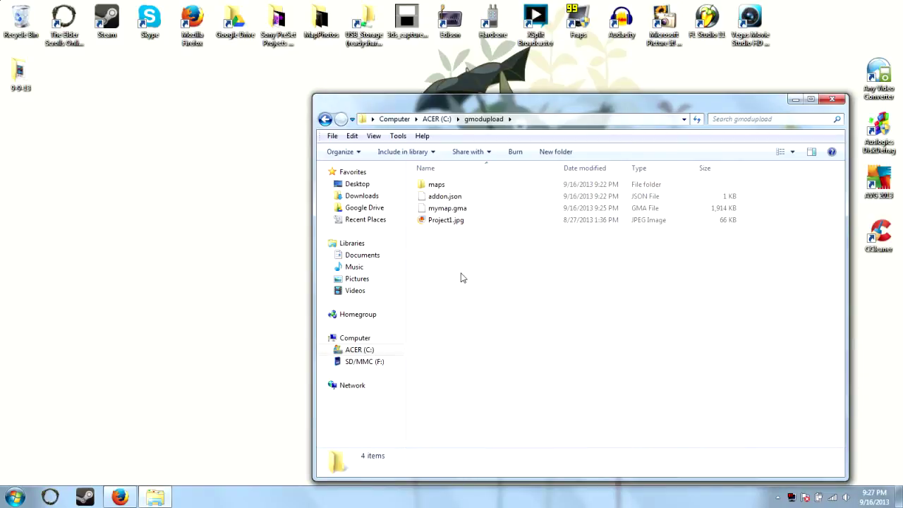
# - Check the file details of mymap.gma and Project1.jpg in gmodupload
pyautogui.click(451, 210)
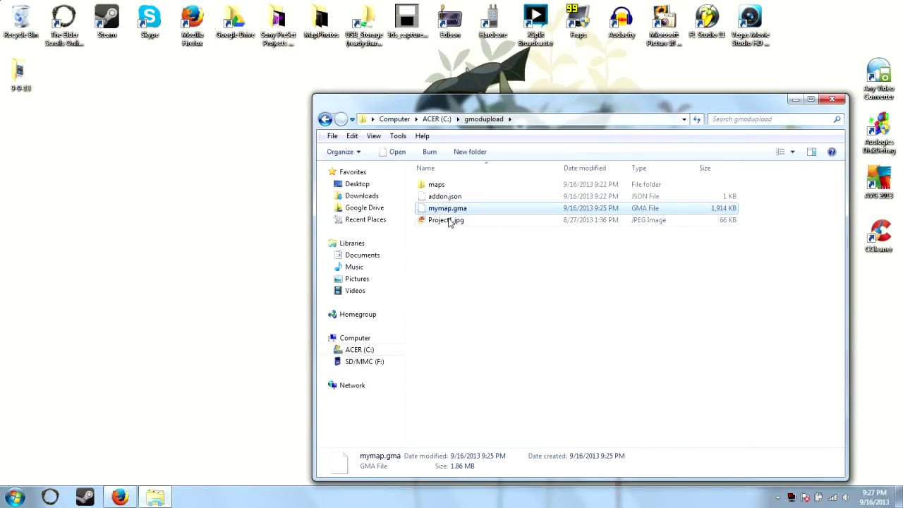
pyautogui.click(449, 222)
pyautogui.click(454, 209)
pyautogui.click(454, 221)
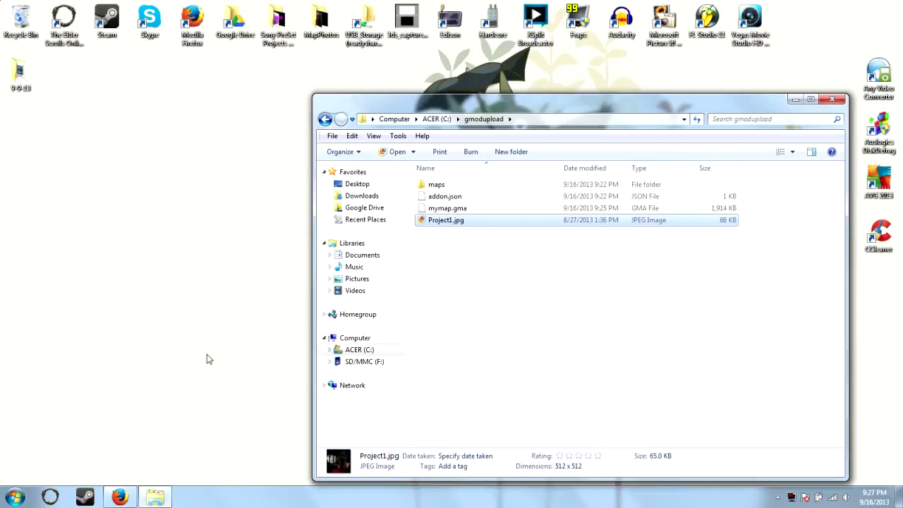
pyautogui.click(12, 497)
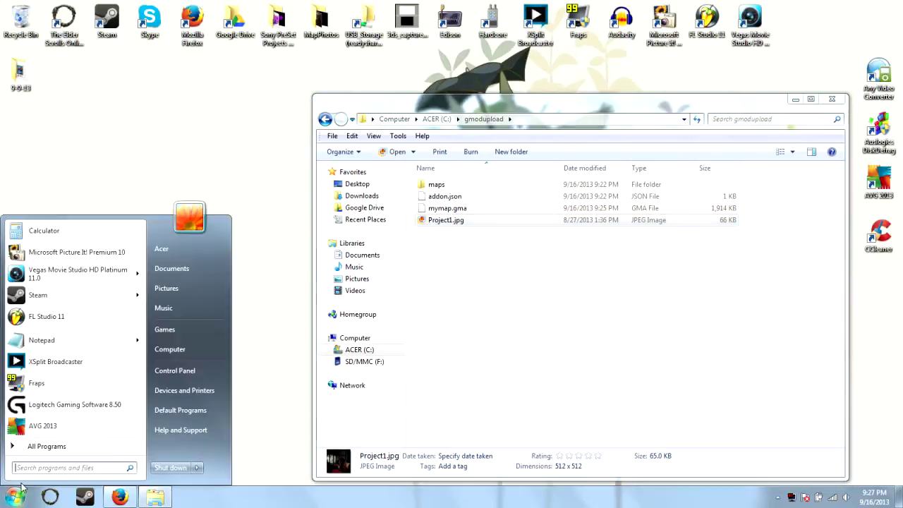
# - Browse to C:\Program Files (x86)\Steam\SteamApps\common\GarrysMod\bin in a new Computer window
pyautogui.click(177, 354)
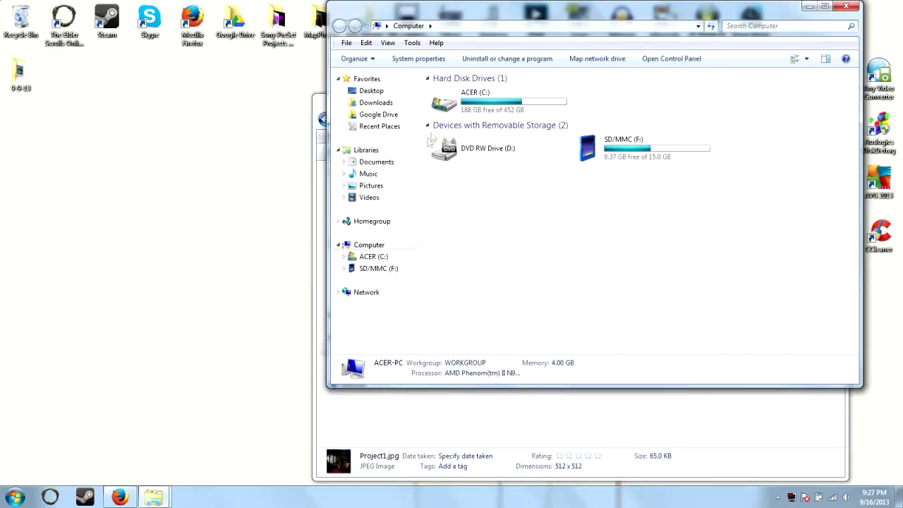
pyautogui.click(458, 115)
pyautogui.doubleClick(457, 115)
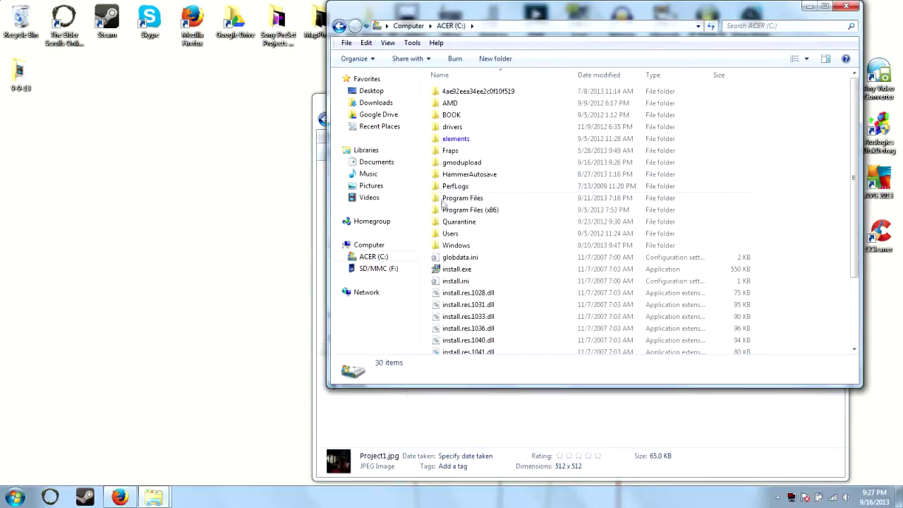
pyautogui.doubleClick(464, 212)
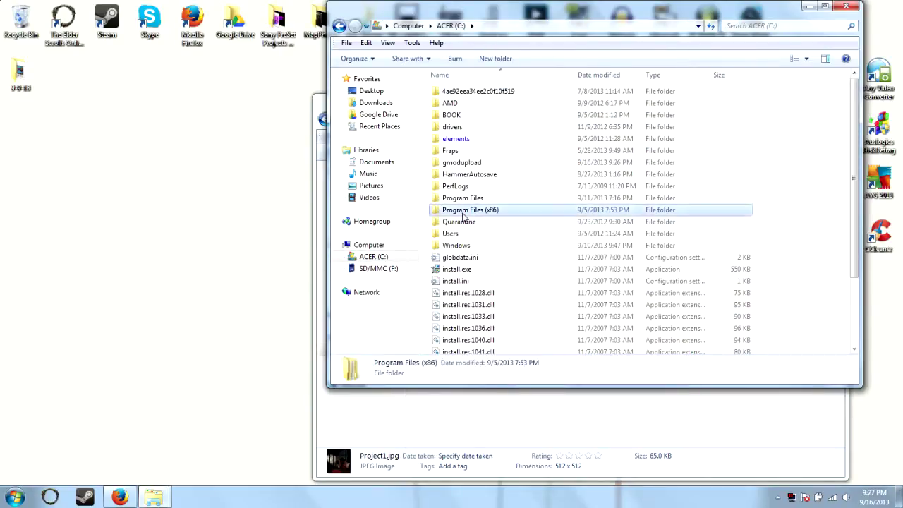
pyautogui.scroll(-10, 463, 226)
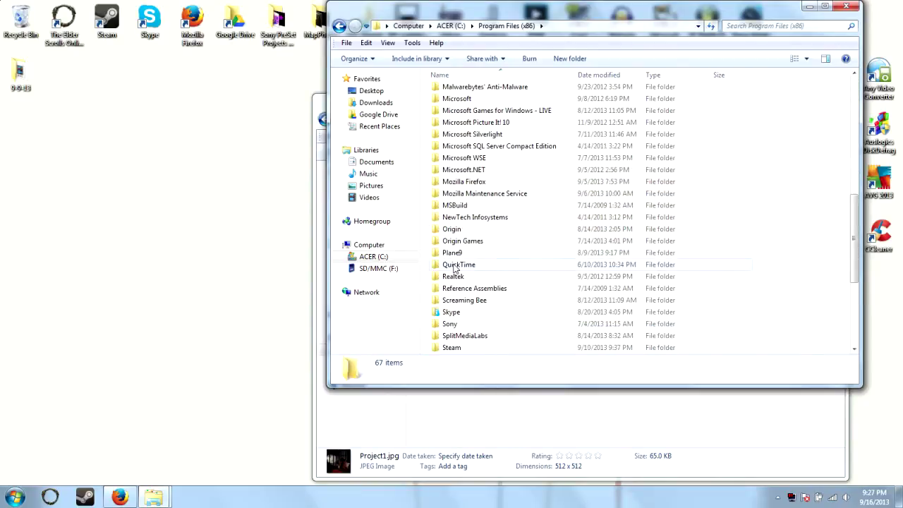
pyautogui.scroll(-1, 460, 282)
pyautogui.doubleClick(459, 313)
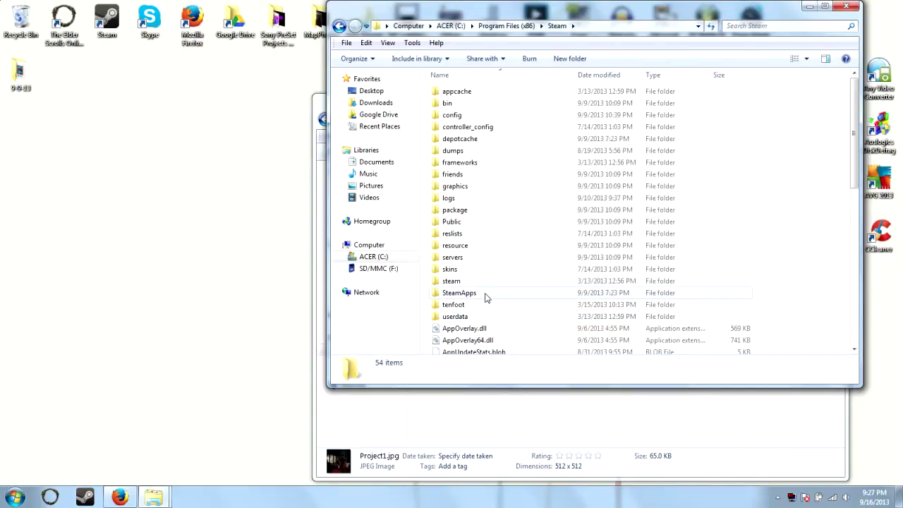
pyautogui.doubleClick(484, 295)
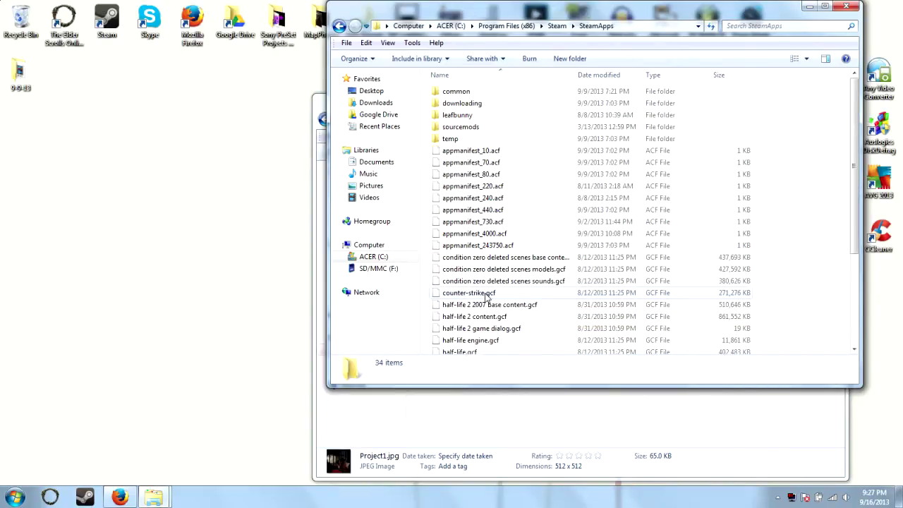
pyautogui.doubleClick(484, 94)
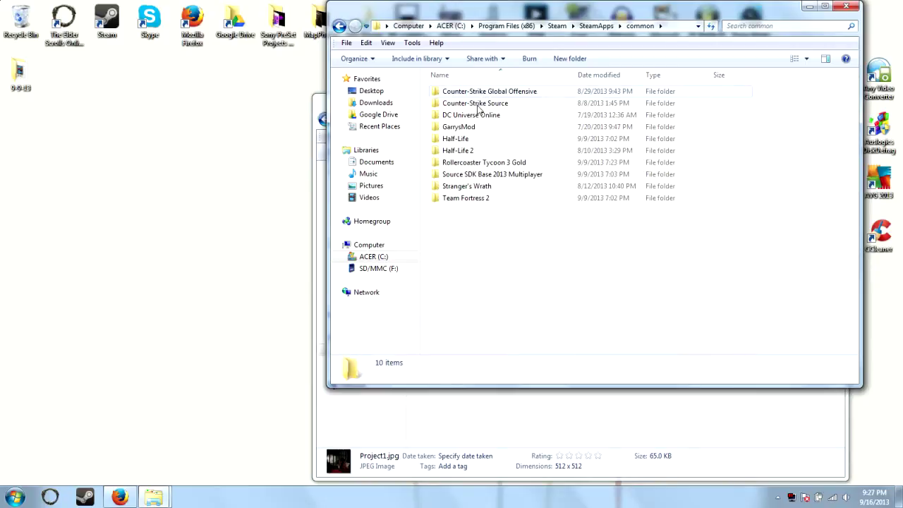
pyautogui.doubleClick(472, 127)
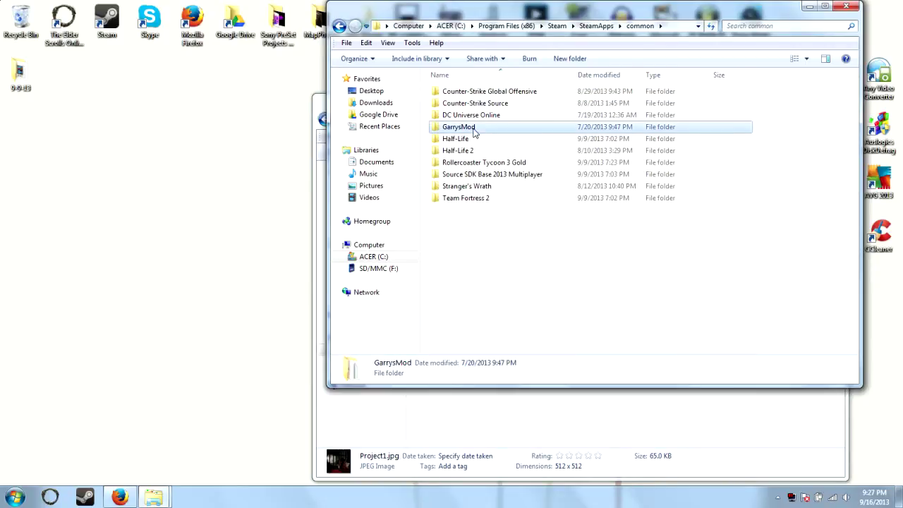
pyautogui.doubleClick(476, 93)
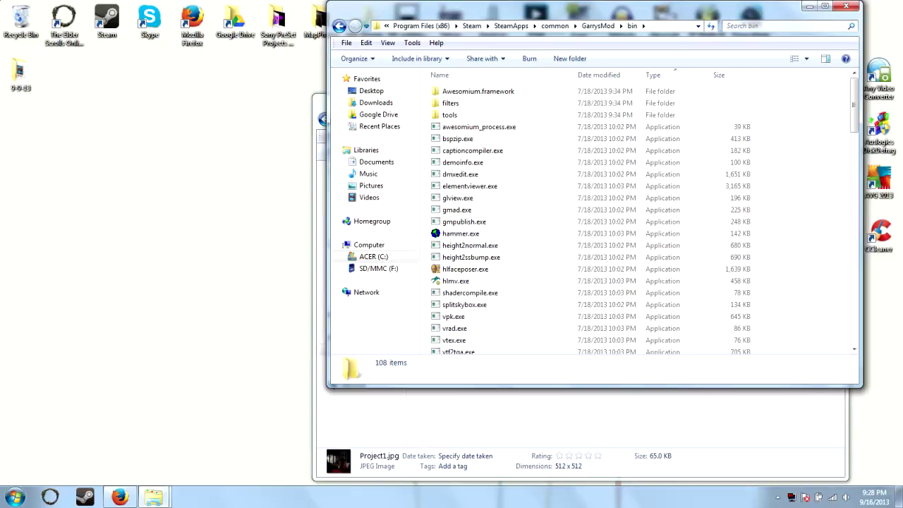
# - Copy the bin folder's full path from the address bar
pyautogui.click(664, 26)
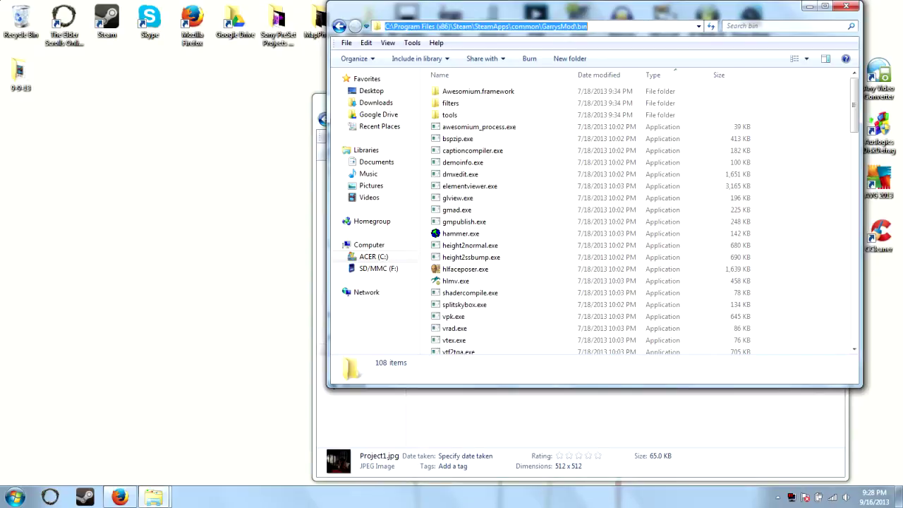
pyautogui.rightClick(539, 29)
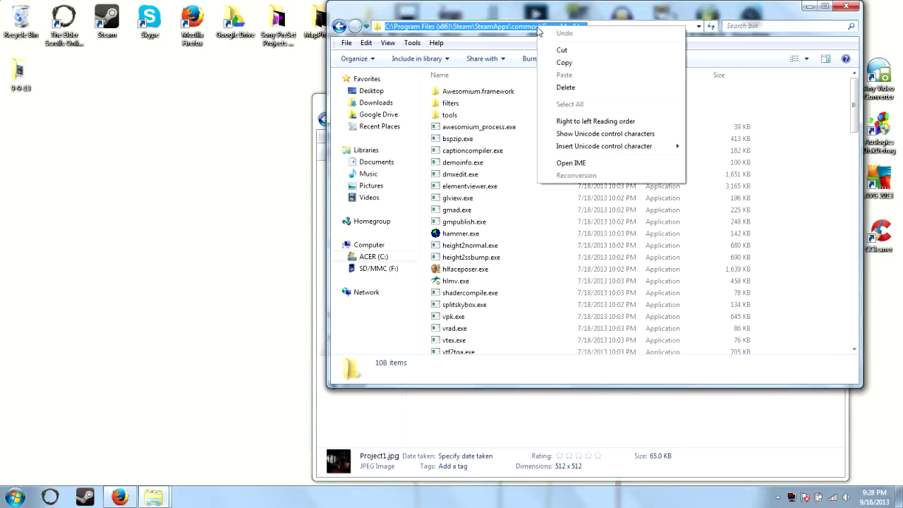
pyautogui.click(557, 64)
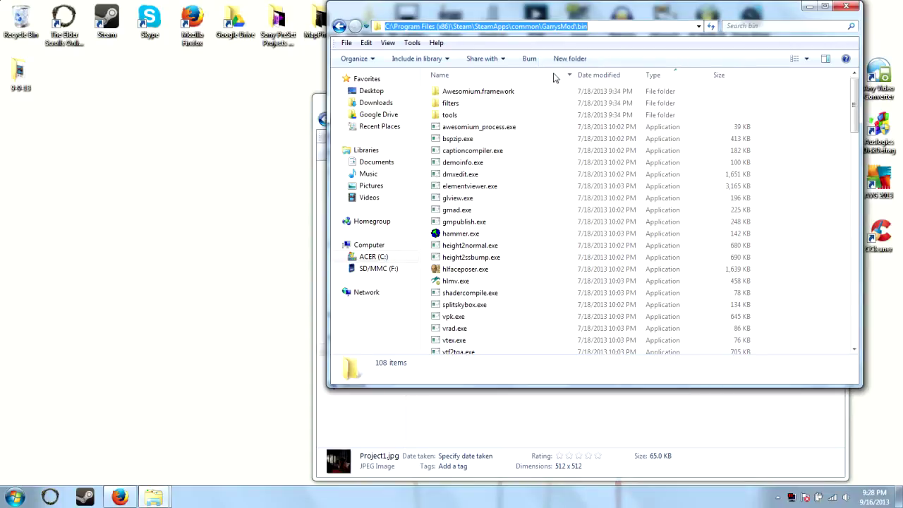
# - Close the bin window and run cmd.exe as administrator from a Start menu search
pyautogui.click(848, 8)
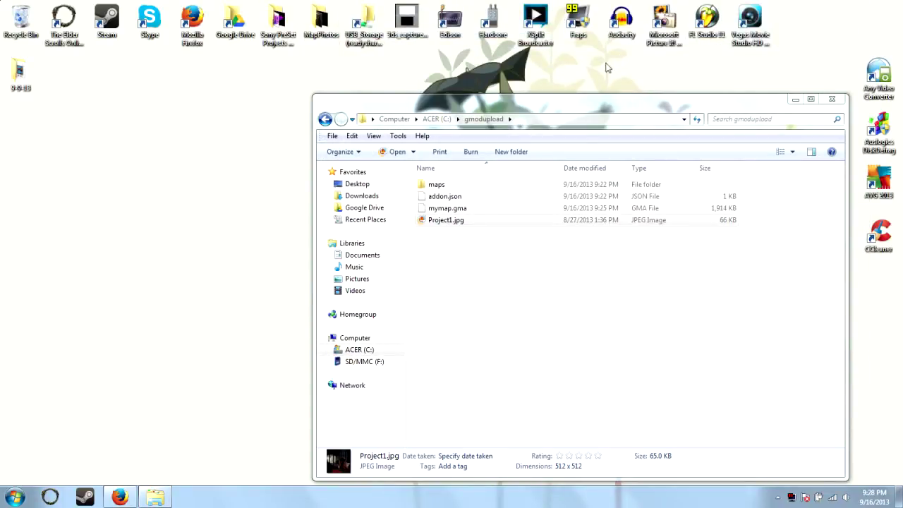
pyautogui.click(27, 488)
pyautogui.write('cmd')
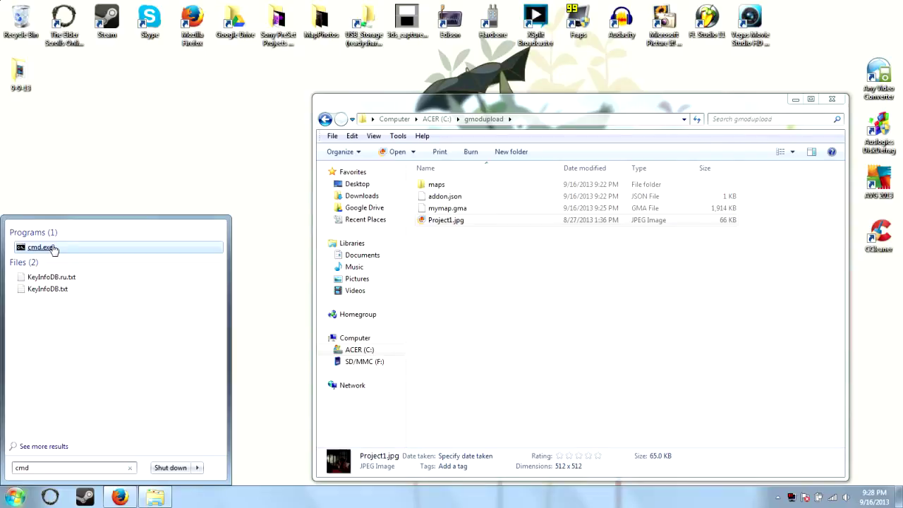
pyautogui.rightClick(50, 248)
pyautogui.click(79, 267)
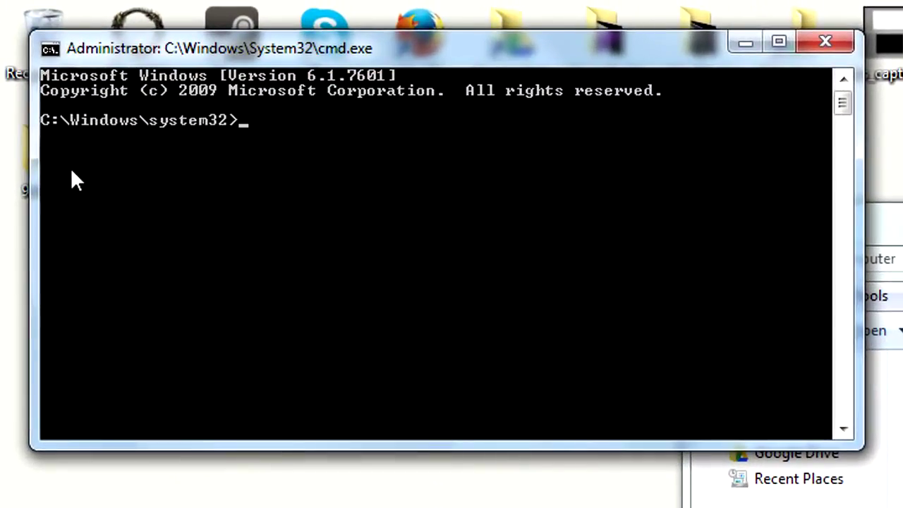
# - Change directory to C:\Program Files (x86)\Steam\SteamApps\common\GarrysMod\bin using the pasted path
pyautogui.write('cd')
pyautogui.click(59, 54)
pyautogui.click(158, 261)
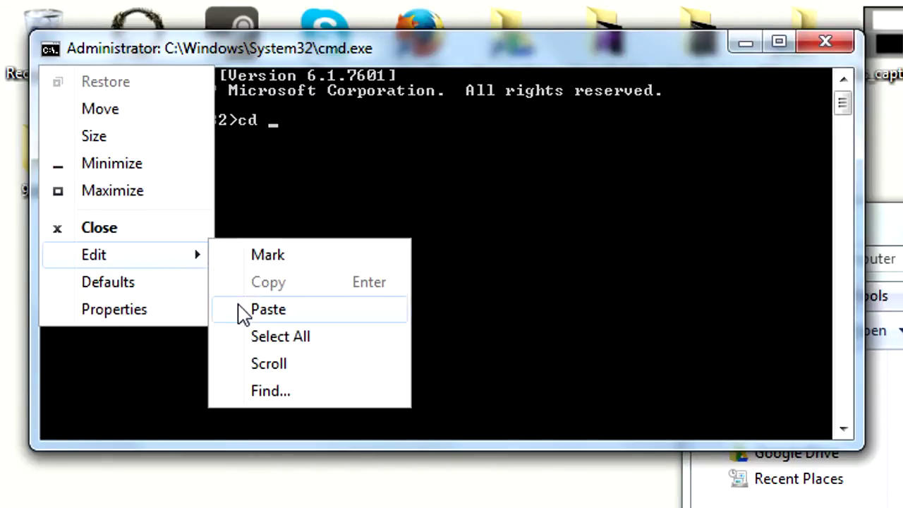
pyautogui.click(240, 310)
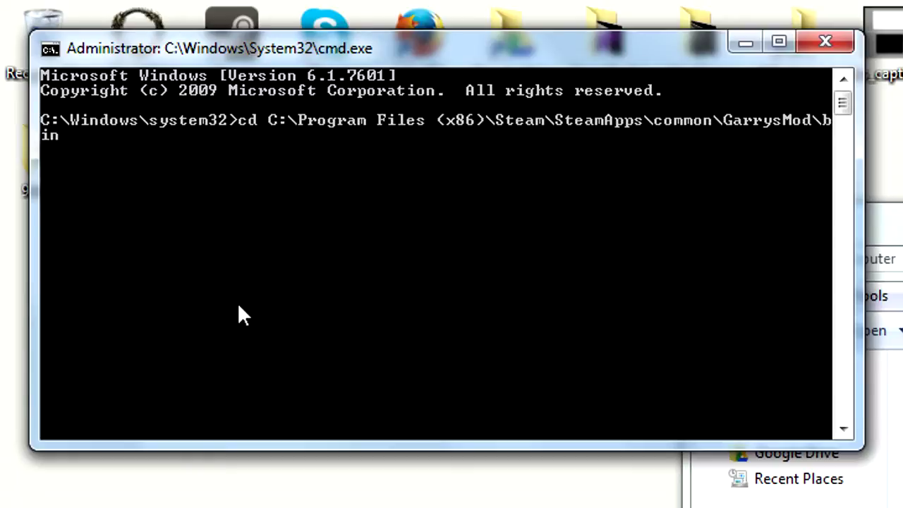
pyautogui.press('Return')
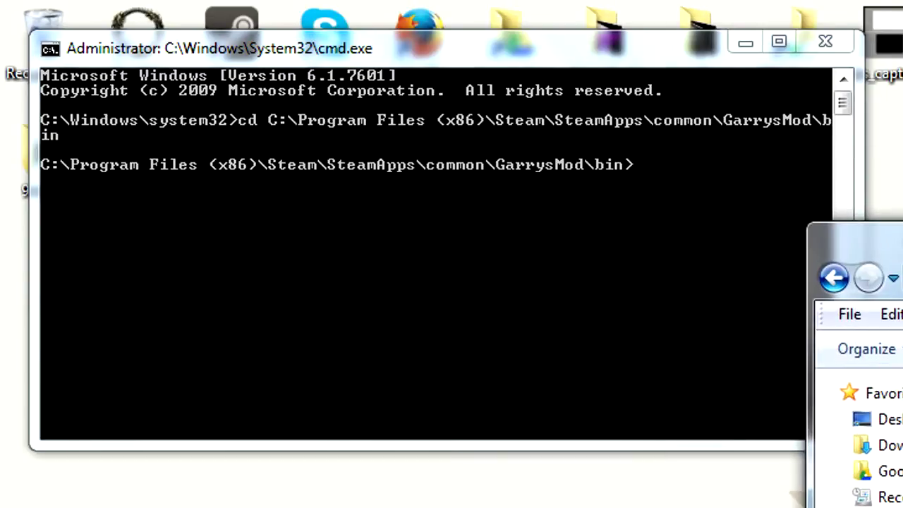
pyautogui.click(757, 216)
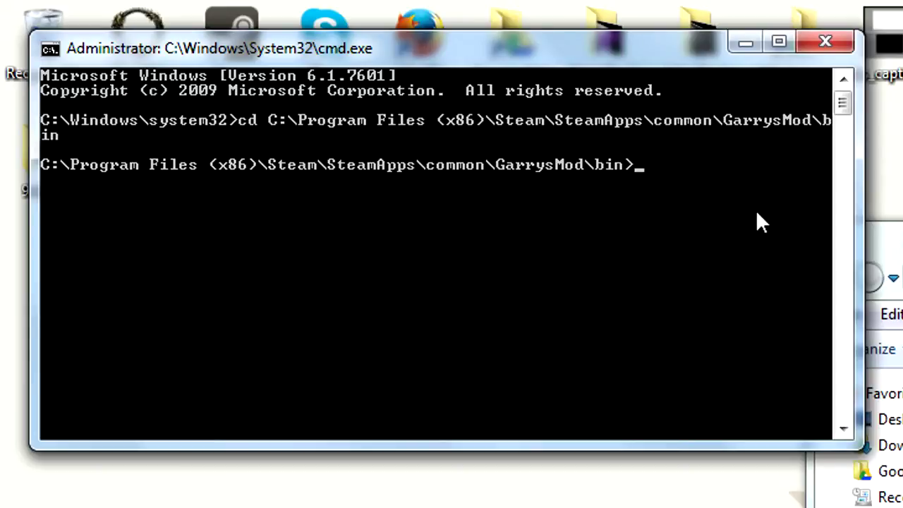
# - Type gmpublish update -addon "C:\gmodupload\mymap.gma" -id " without running it
pyautogui.write('gmpubl')
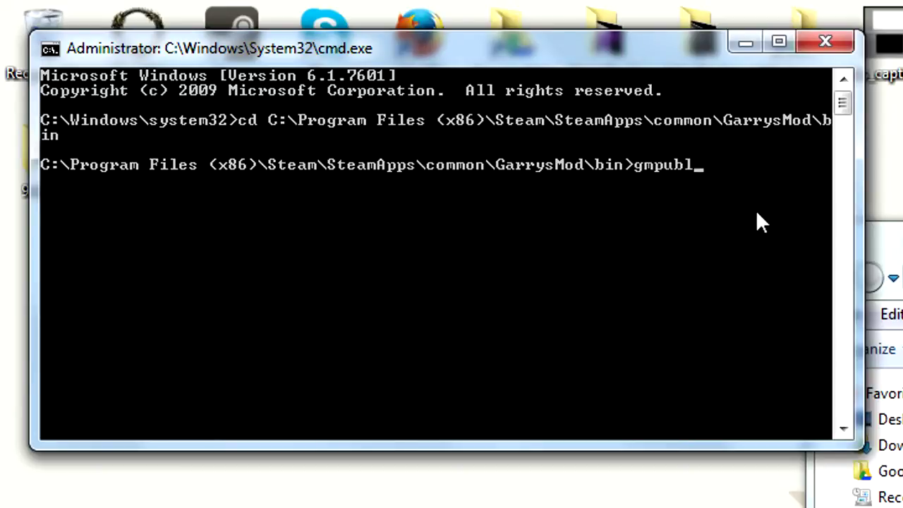
pyautogui.write('ish update')
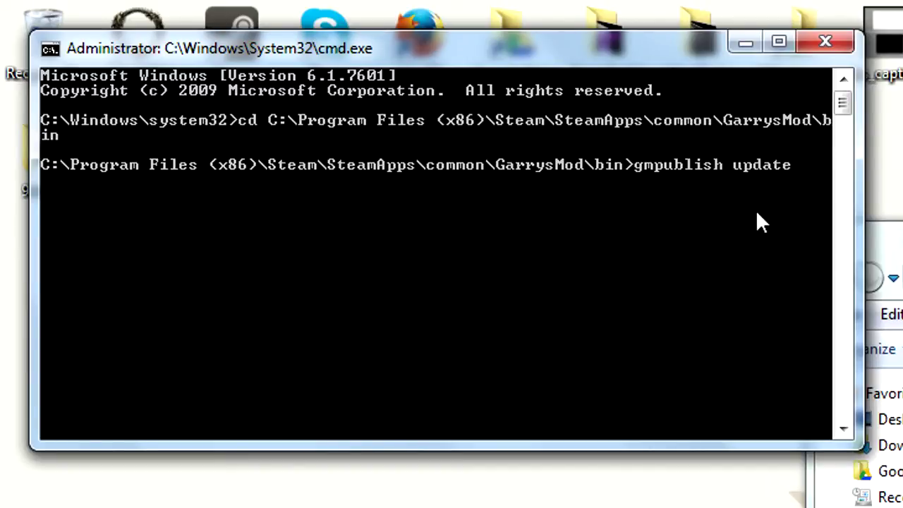
pyautogui.write(' -addon "C:')
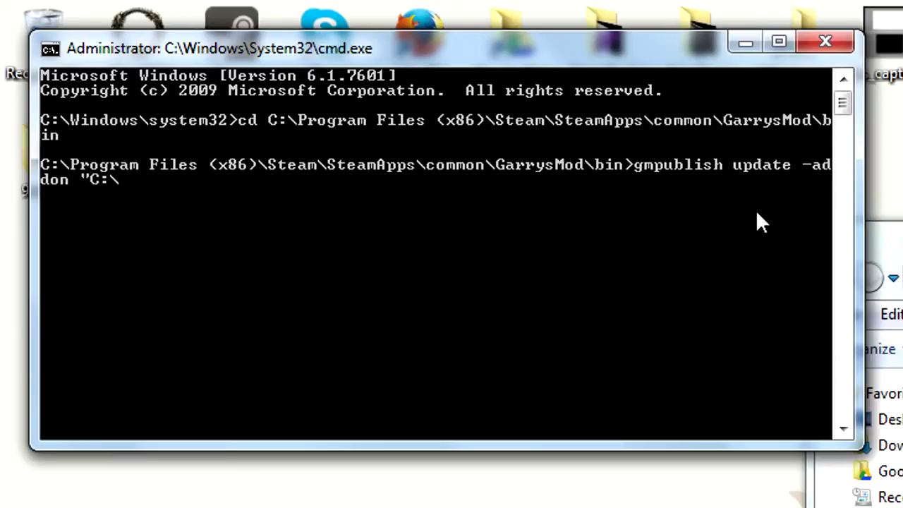
pyautogui.write('\\gmodupload')
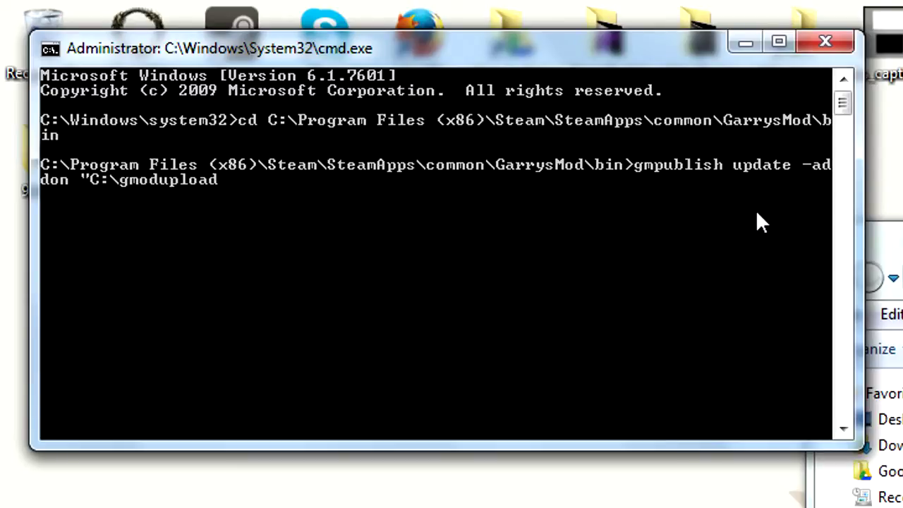
pyautogui.write('\\')
pyautogui.write('mymap.gma')
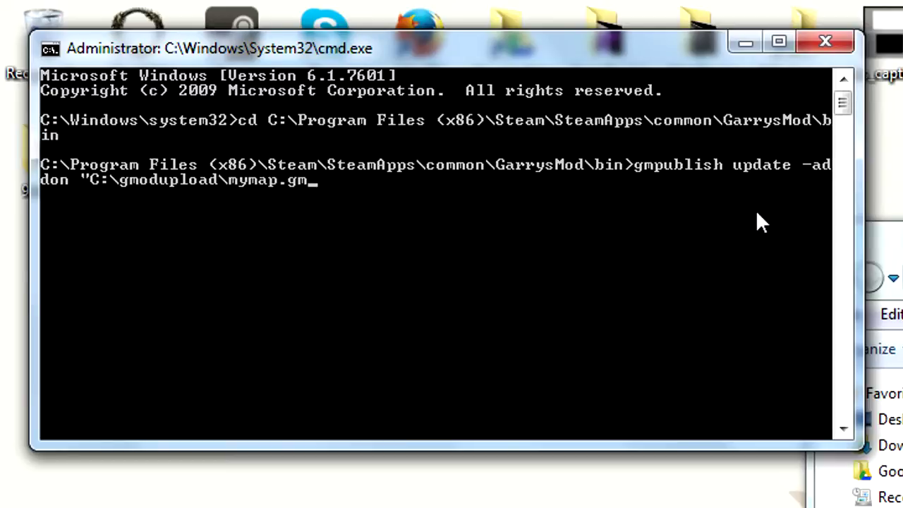
pyautogui.write('" -id "')
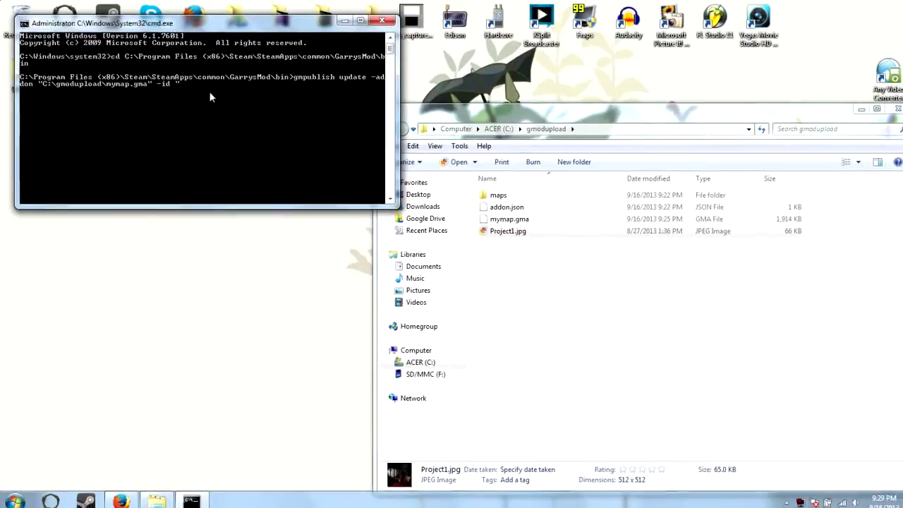
# - Select the Workshop id 171019775 in the ph_NightOfTheLivingDead page URL, then return to cmd
pyautogui.click(120, 497)
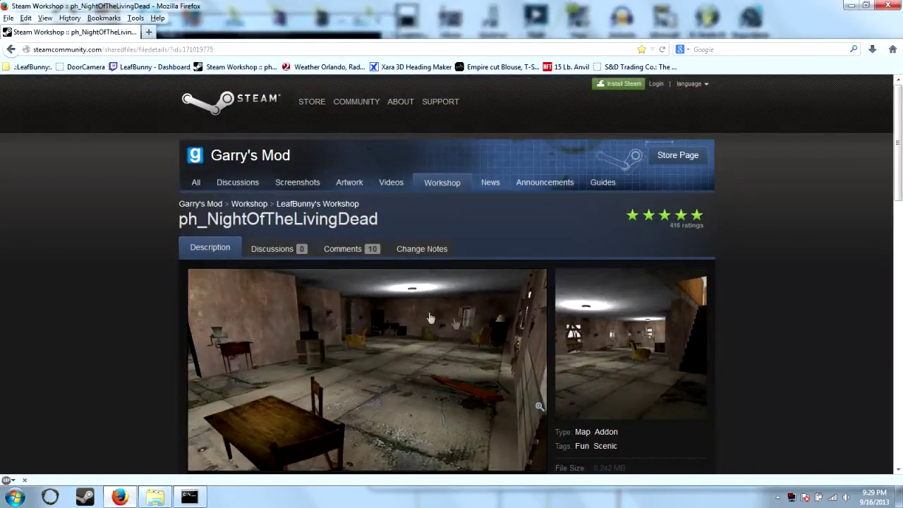
pyautogui.scroll(-1, 497, 317)
pyautogui.scroll(-5, 497, 316)
pyautogui.scroll(6, 498, 316)
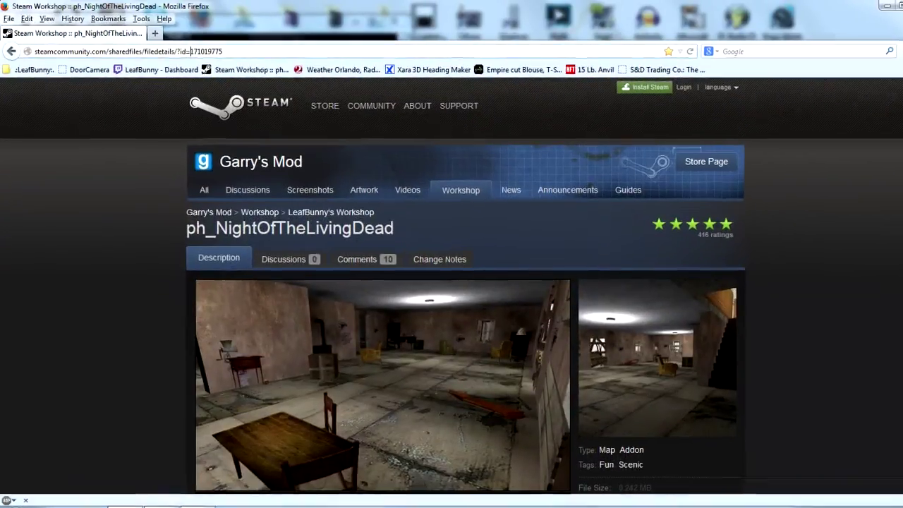
pyautogui.doubleClick(191, 51)
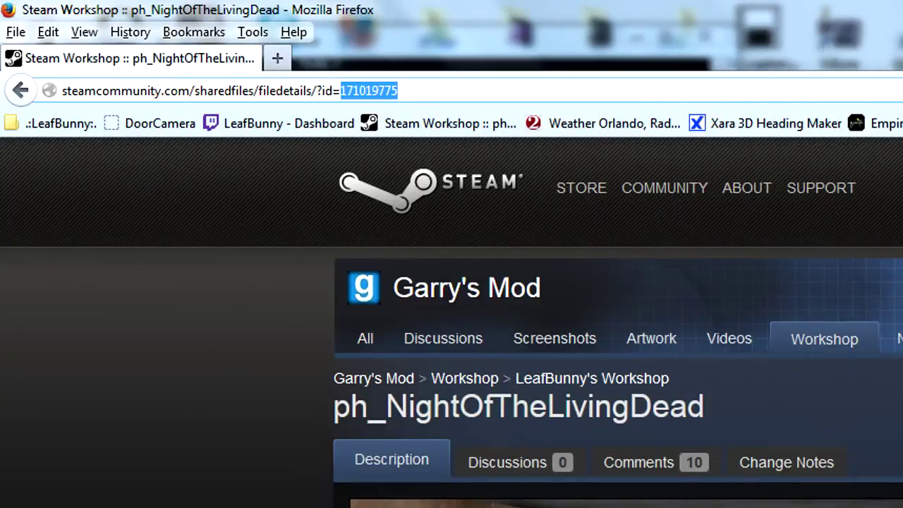
pyautogui.hotkey('alt', 'Tab')
pyautogui.moveTo(448, 41); pyautogui.dragTo(446, 176)
# - Finish the command with id 171019775 and change note "General Update" and run it
pyautogui.write('17')
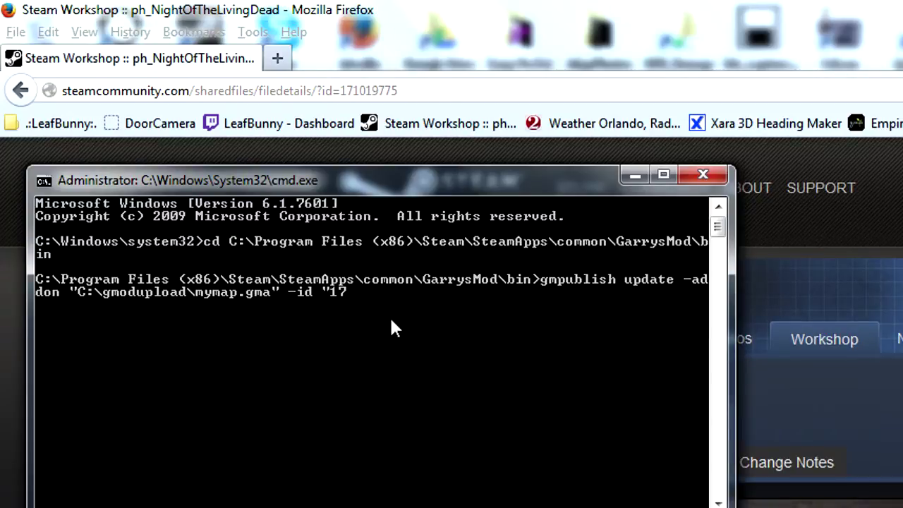
pyautogui.write('101')
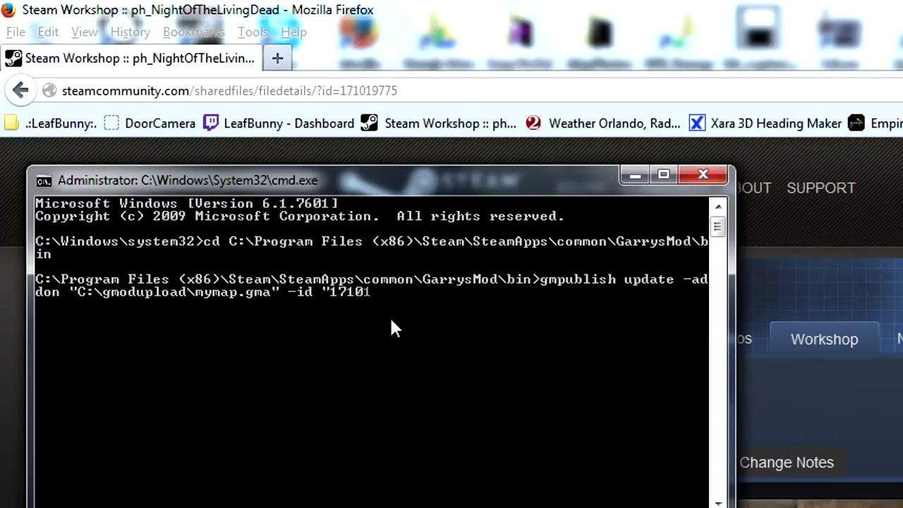
pyautogui.write('9775"')
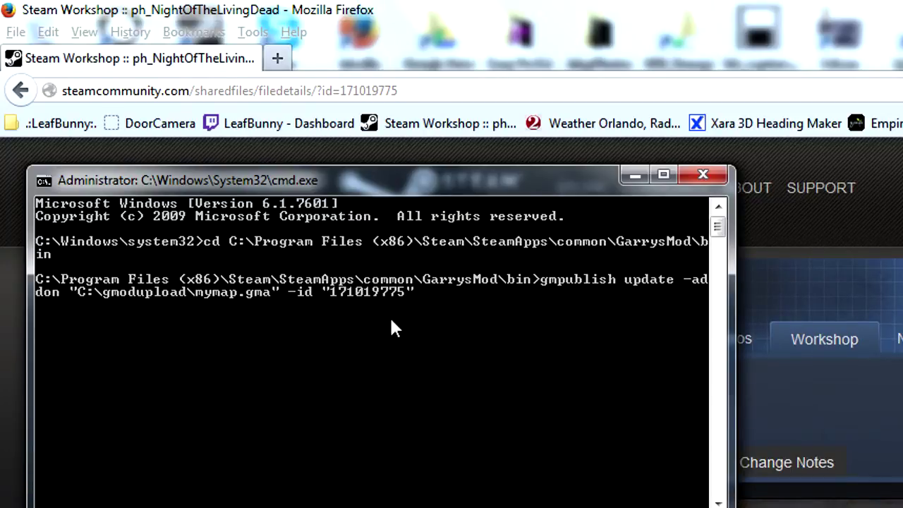
pyautogui.write(' -changes')
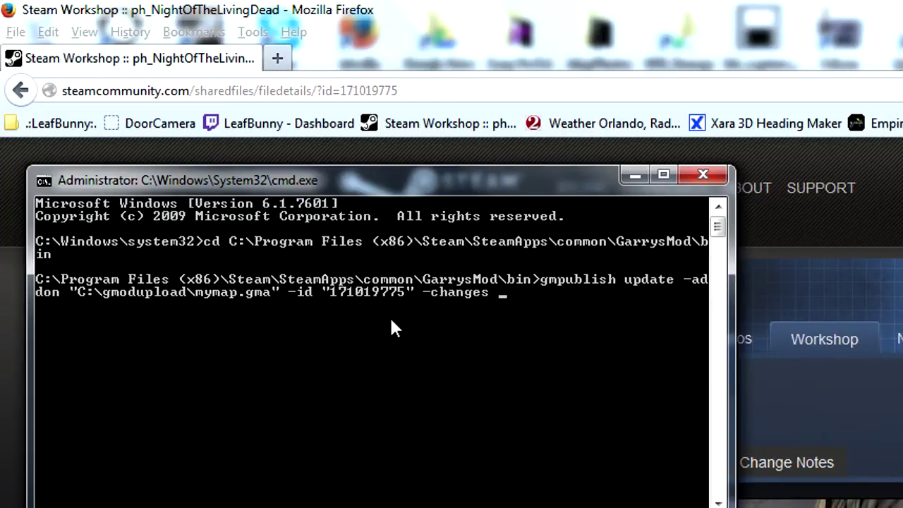
pyautogui.write(' "General Update"')
pyautogui.press('Return')
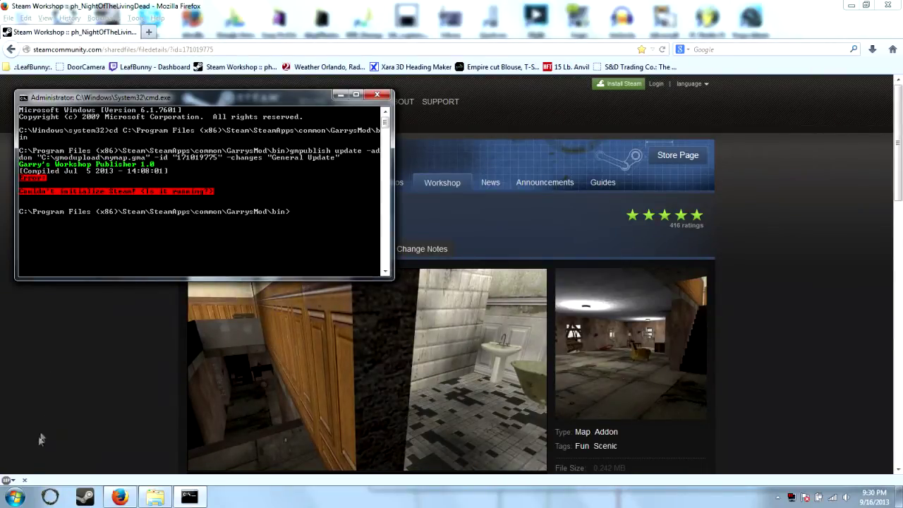
# - Launch Steam from the Start menu, then bring the command prompt back
pyautogui.click(16, 498)
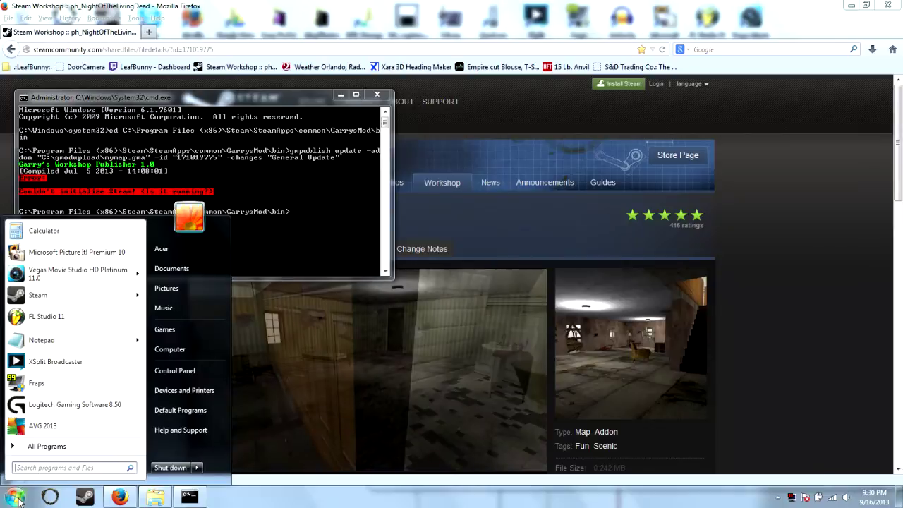
pyautogui.click(63, 450)
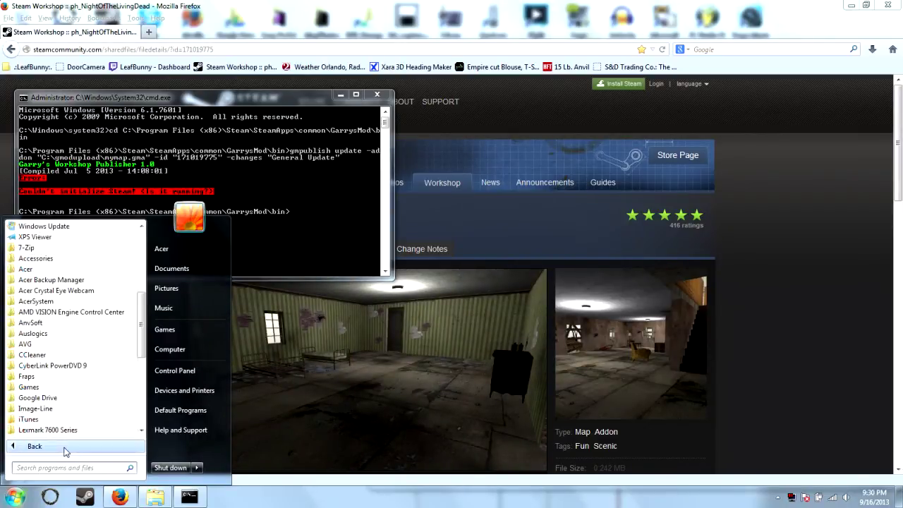
pyautogui.click(64, 448)
pyautogui.click(42, 295)
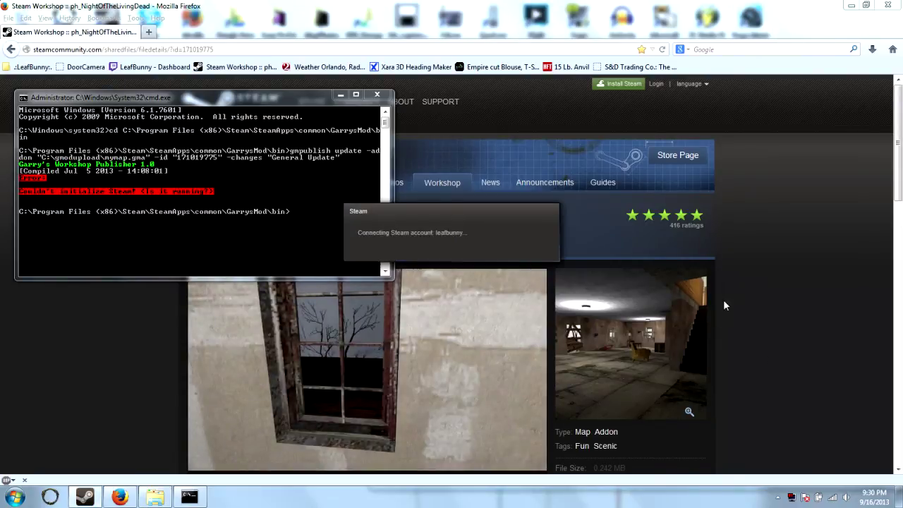
pyautogui.click(286, 219)
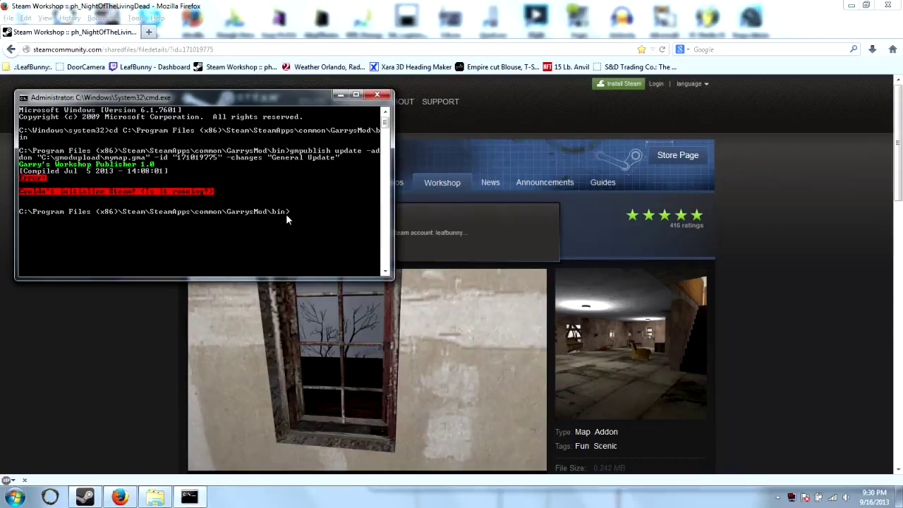
pyautogui.scroll(-5, 347, 209)
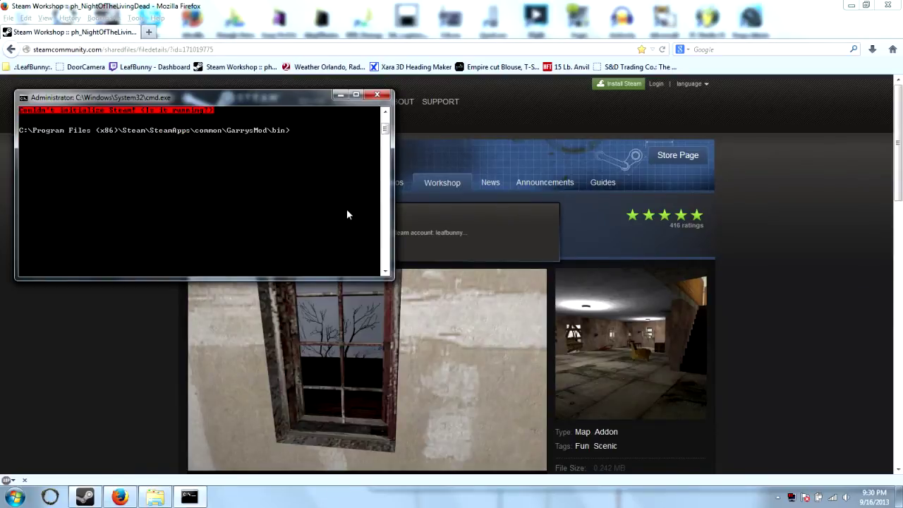
pyautogui.click(384, 112)
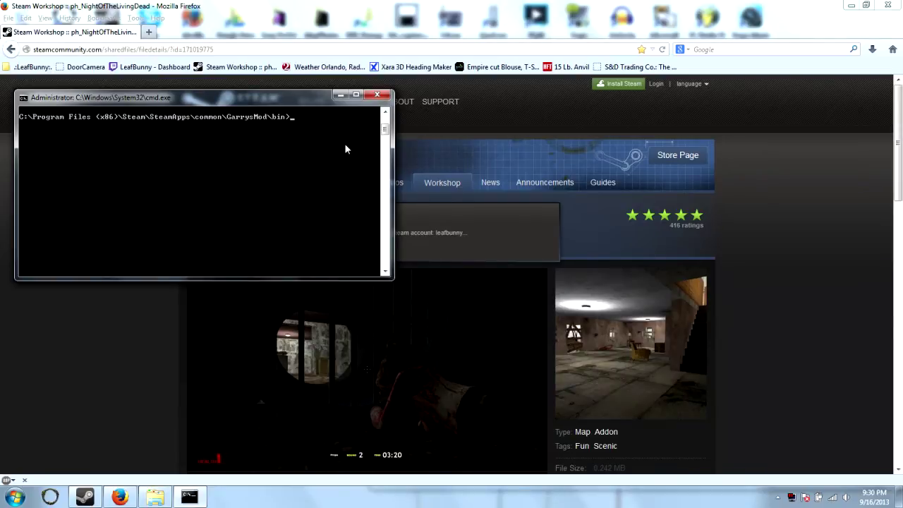
# - Paste the gmpublish update command again, close the Steam window and run it
pyautogui.rightClick(345, 146)
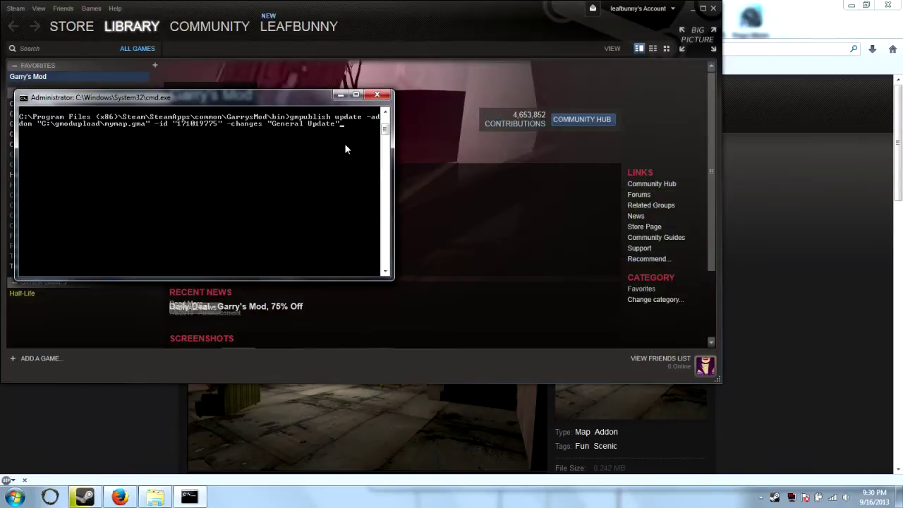
pyautogui.click(712, 10)
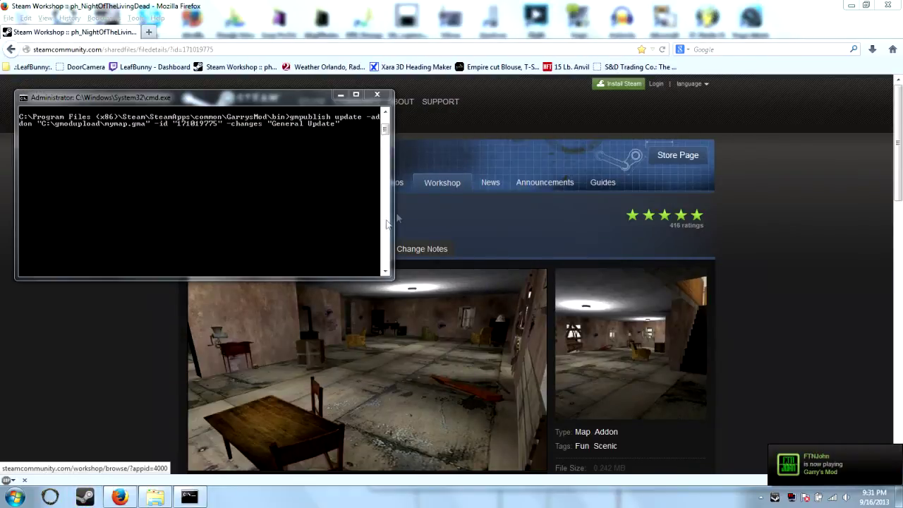
pyautogui.click(331, 185)
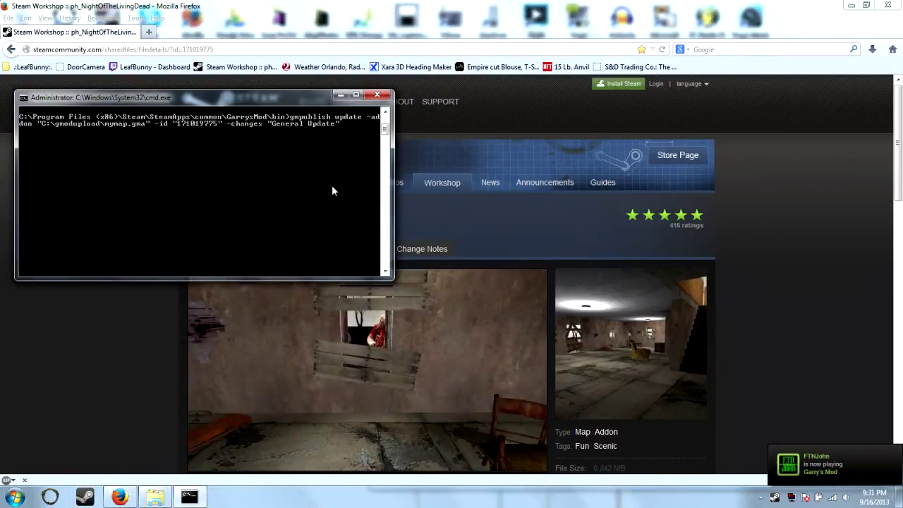
pyautogui.press('Return')
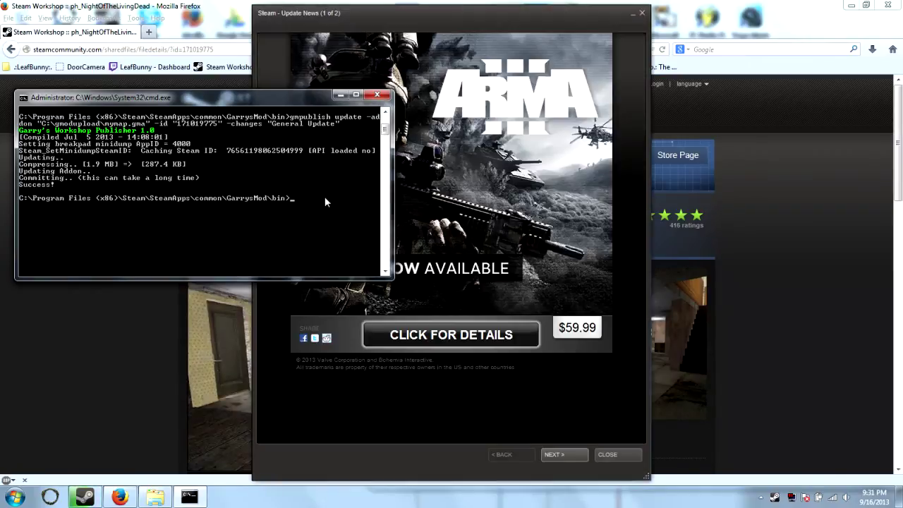
# - Close cmd and Steam Update News, then scroll to the Workshop details showing 0.281 MB
pyautogui.click(379, 96)
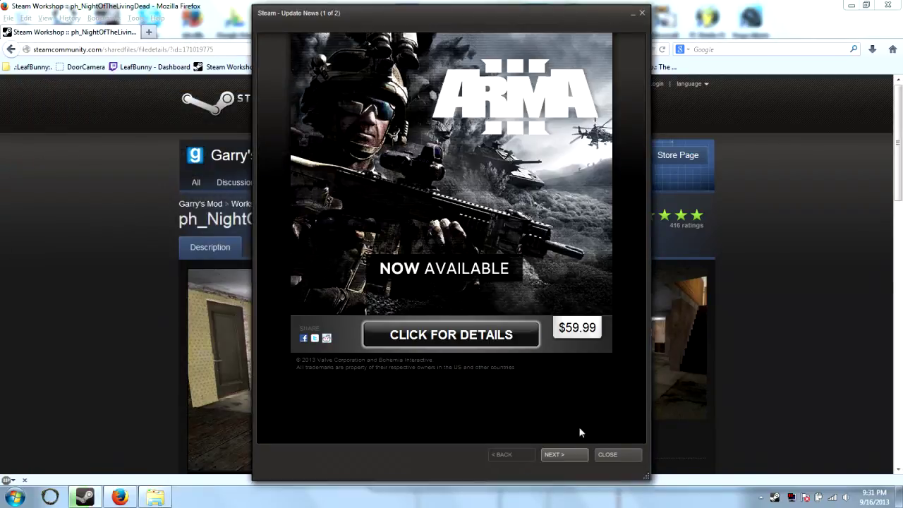
pyautogui.click(603, 455)
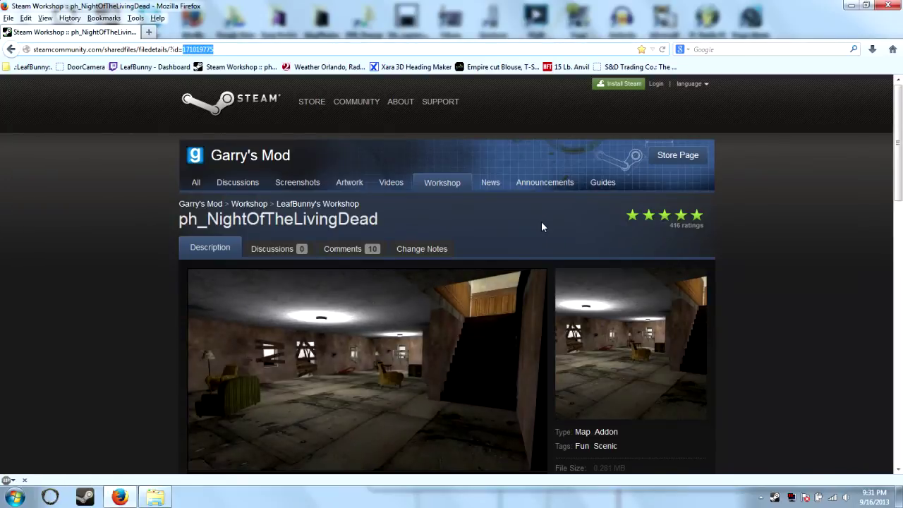
pyautogui.scroll(-5, 541, 226)
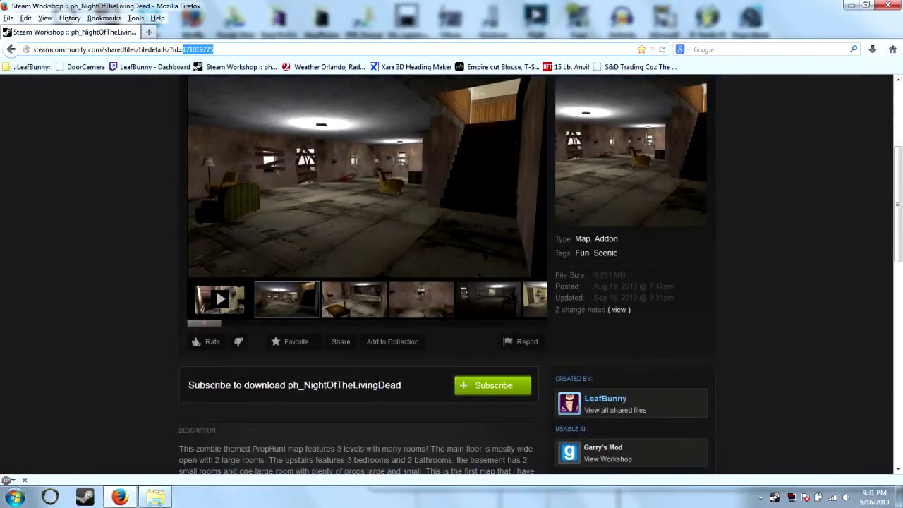